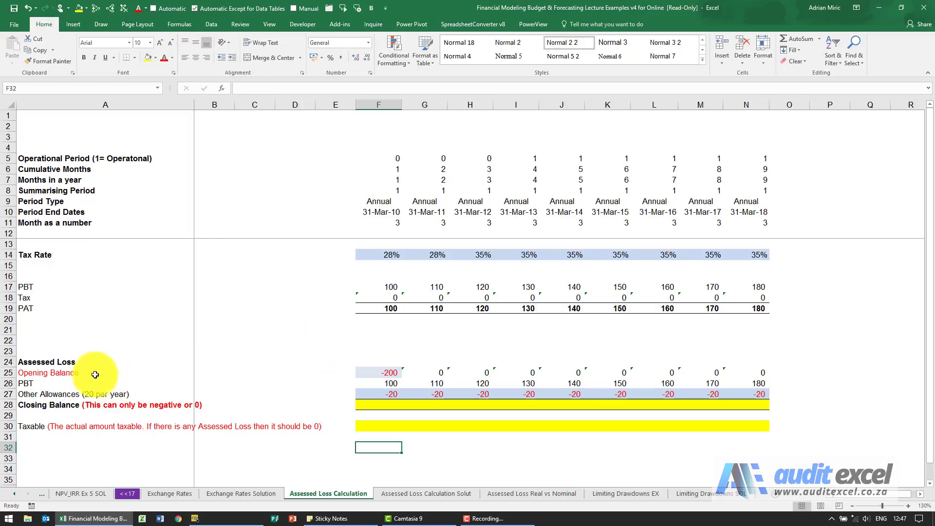
Step: Trace the precedents of the first-year Tax formula, then remove the arrows
click(385, 372)
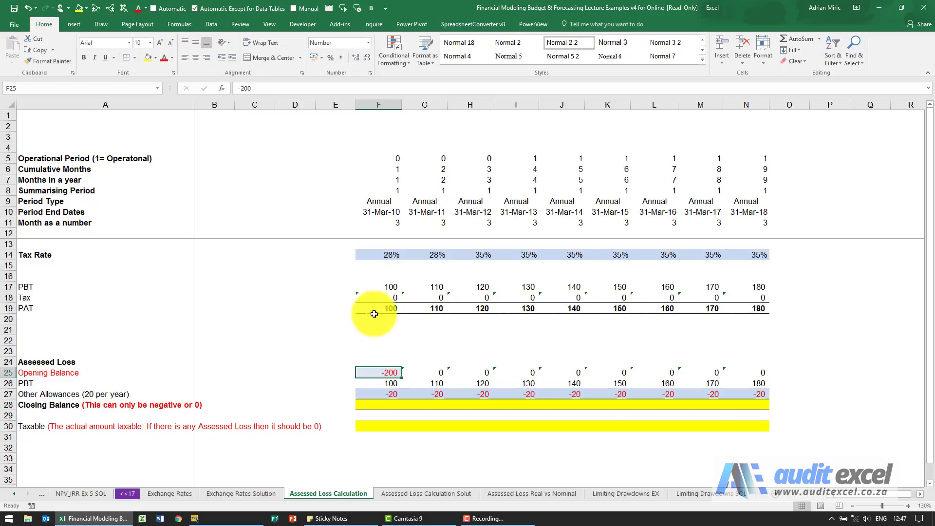
click(381, 299)
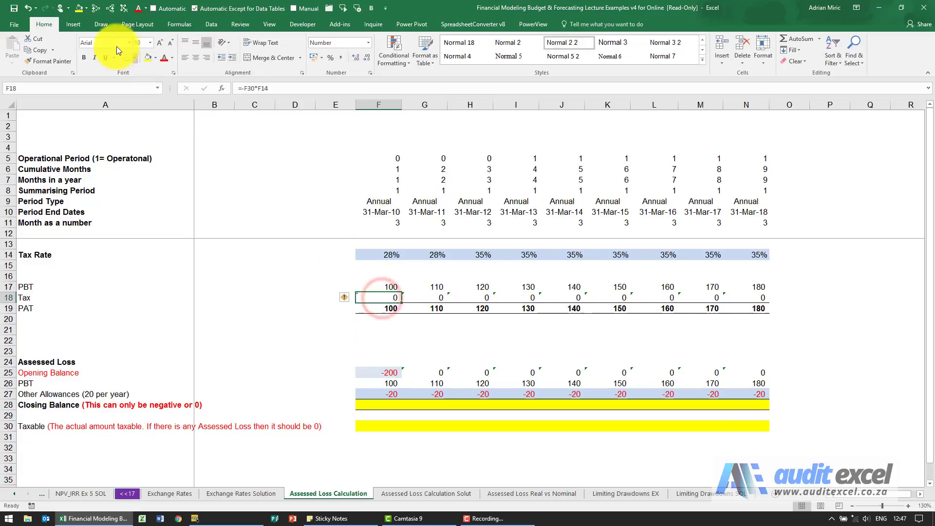
click(96, 8)
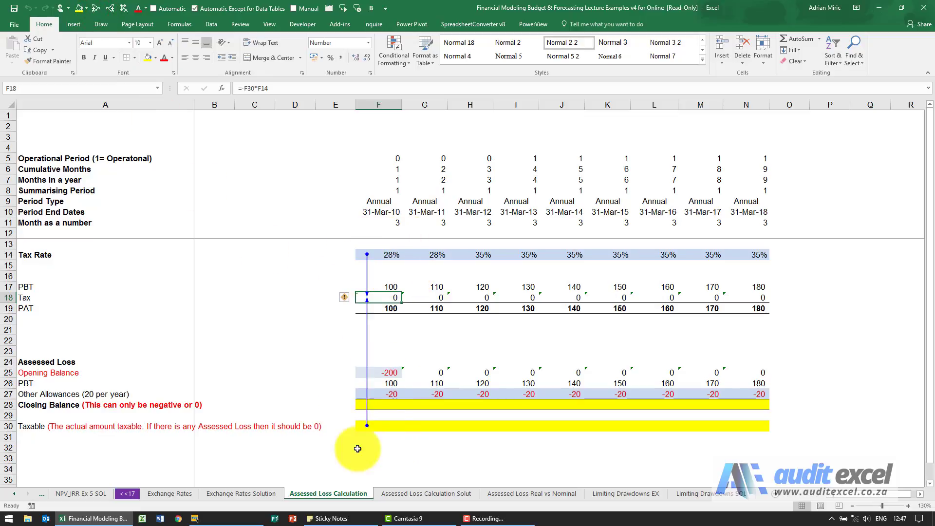
click(122, 9)
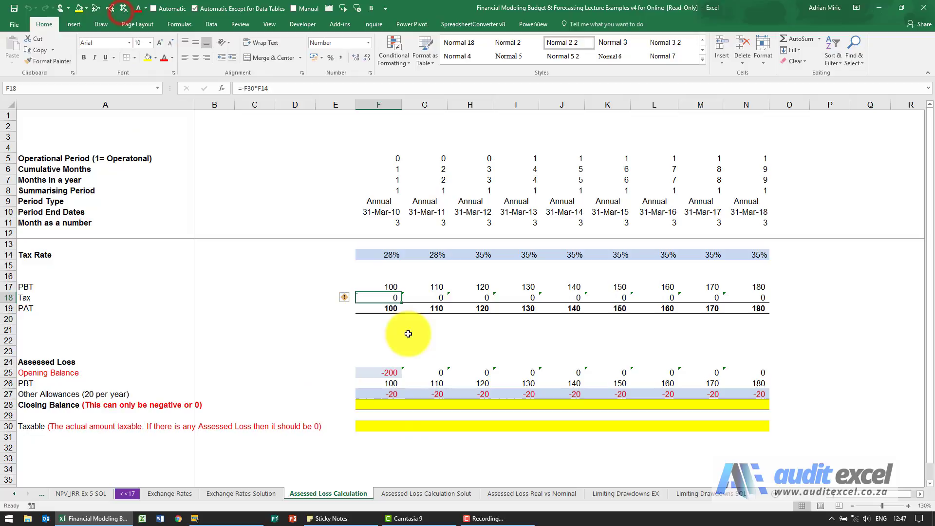
Step: Trace where the PBT figure in F26 comes from, clear the arrow, and select Closing Balance cell F28
click(389, 384)
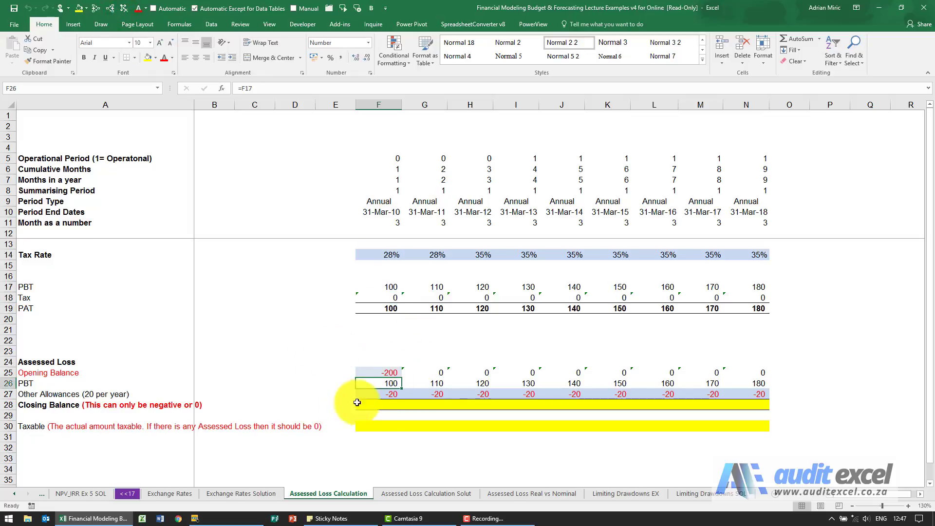
click(382, 379)
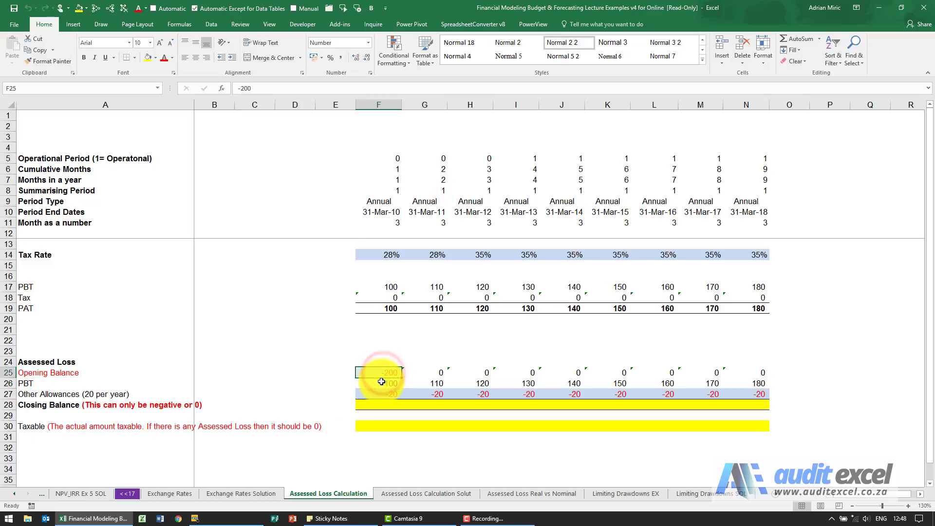
click(96, 8)
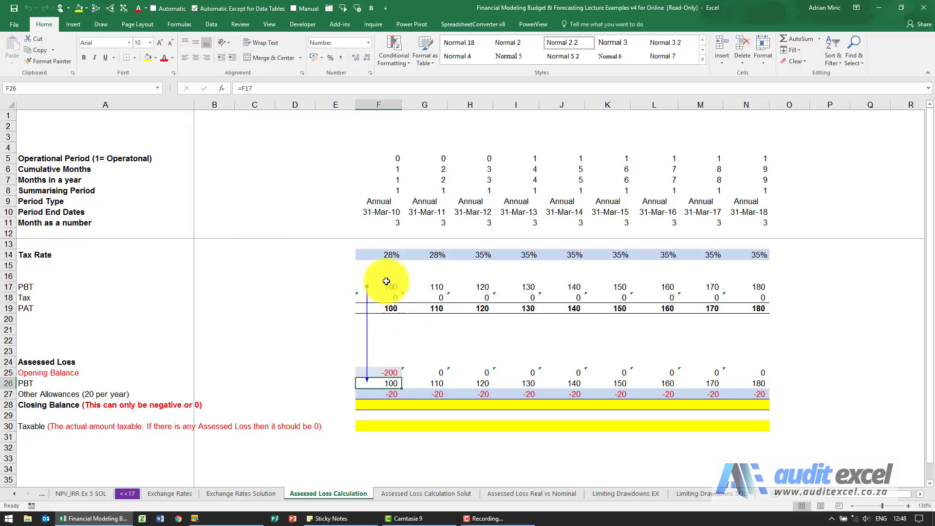
click(384, 395)
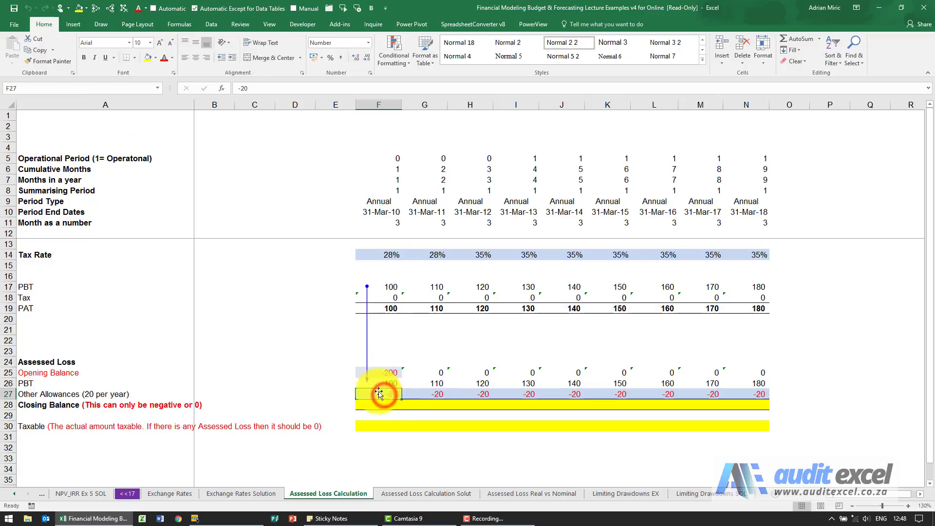
click(122, 11)
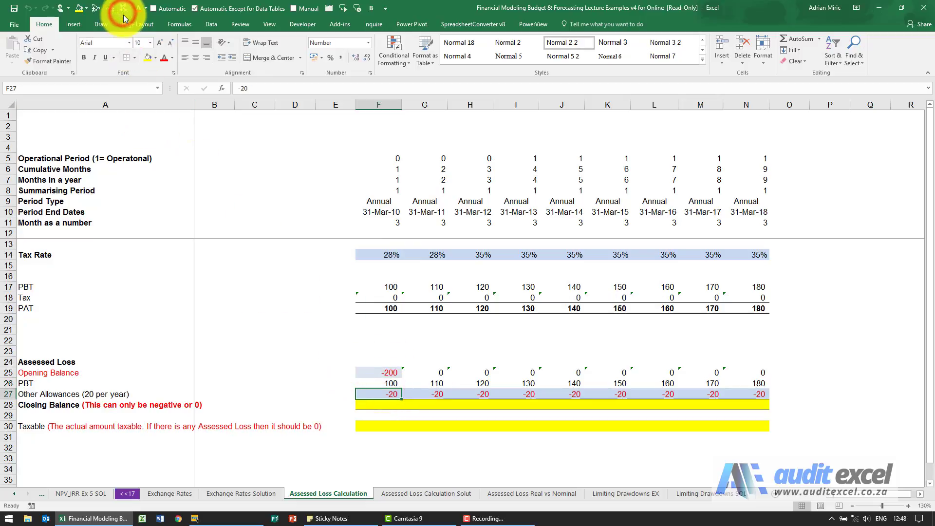
click(369, 403)
Step: Enter =SUM(F25:F27) as the first Closing Balance in F28
text(=su)
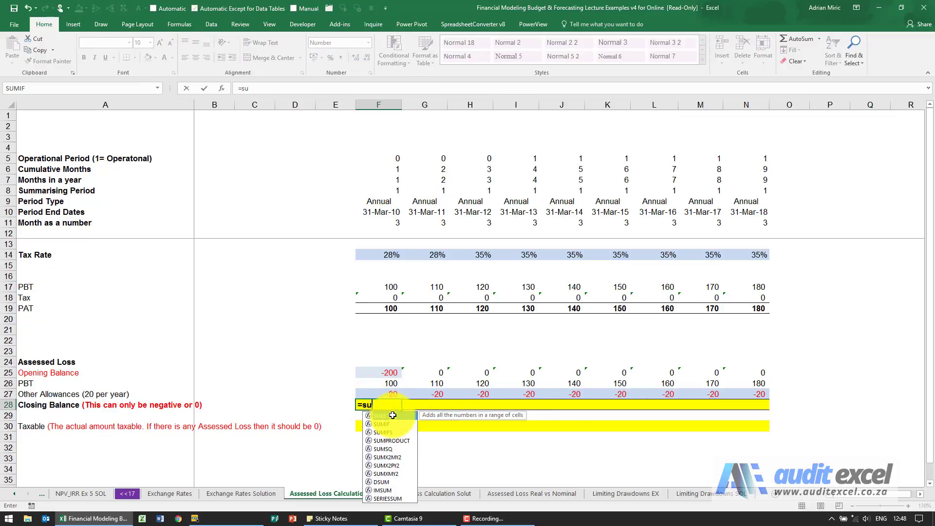
text(m()
key(shift+Up)
key(shift+Up)
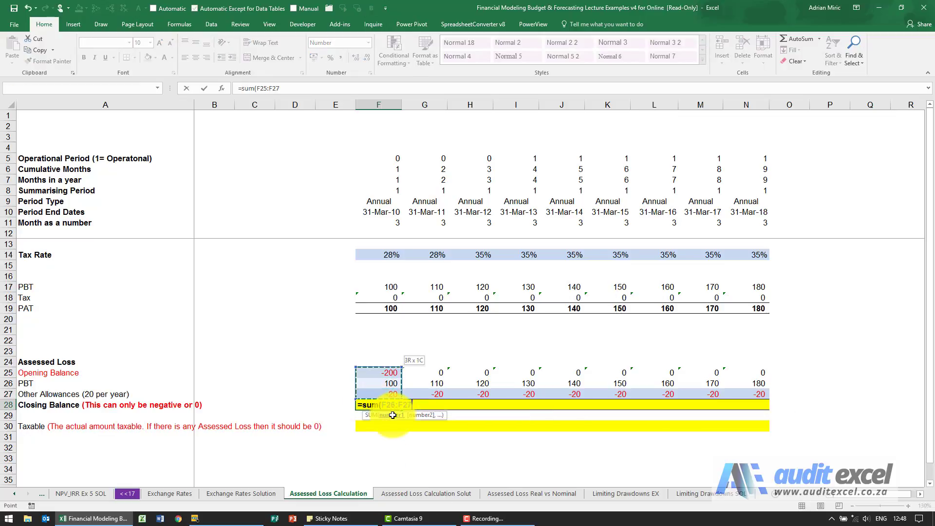
text())
key(ctrl+Return)
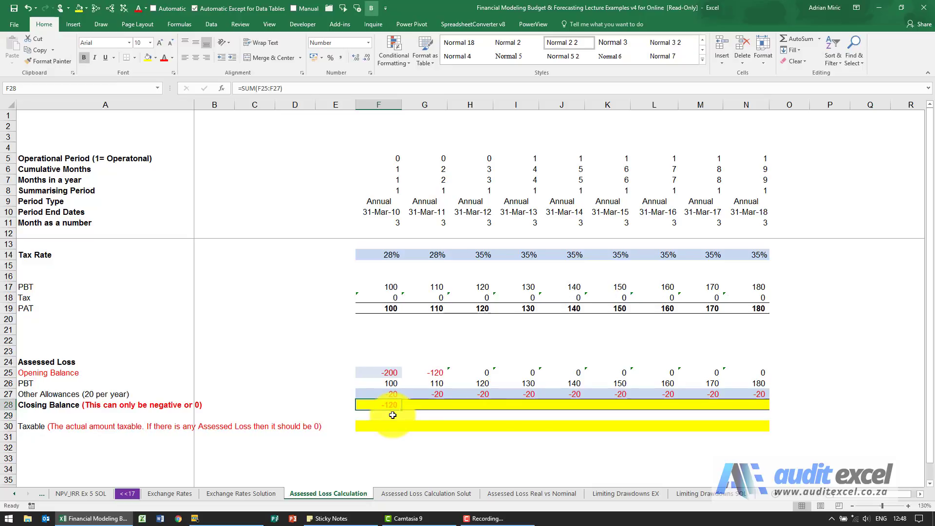
Step: Fill the F28 sum across to N28 and check the copies in G28 through J28
click(426, 373)
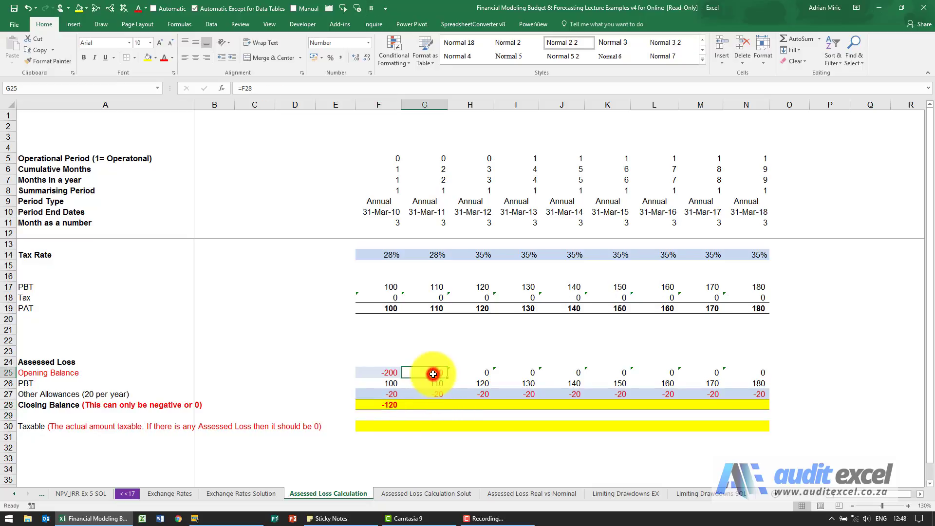
click(389, 403)
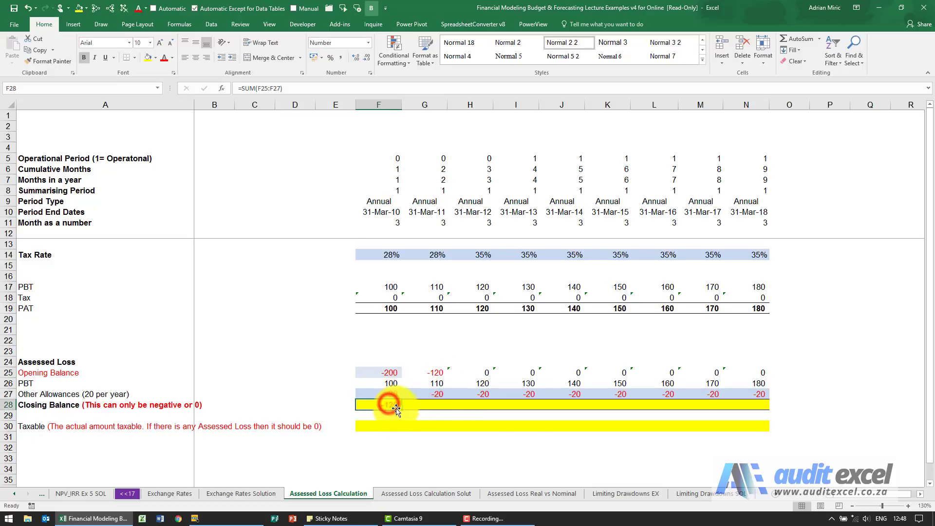
drag(401, 409, 737, 413)
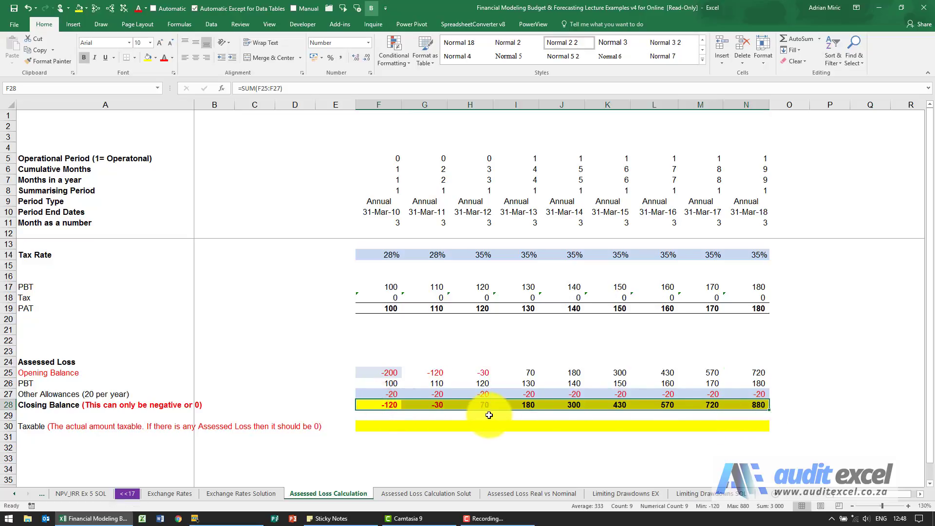
click(385, 404)
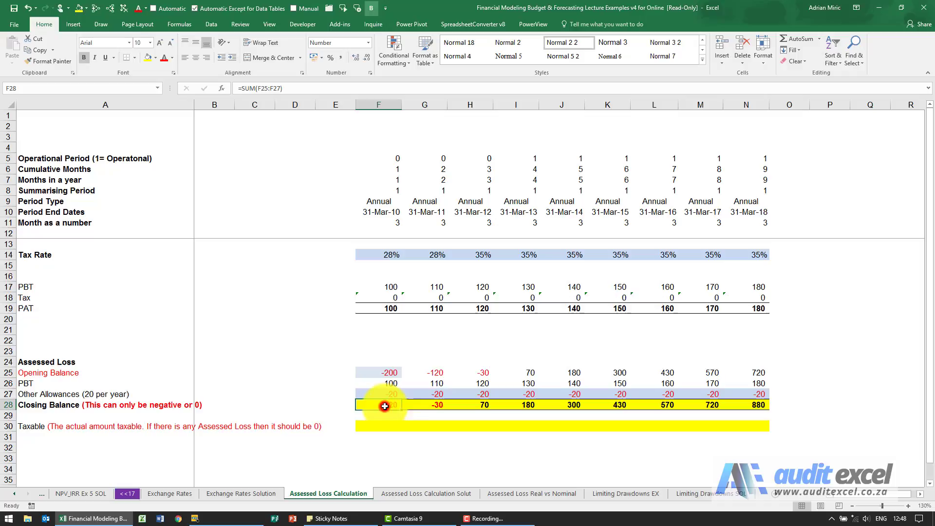
click(412, 408)
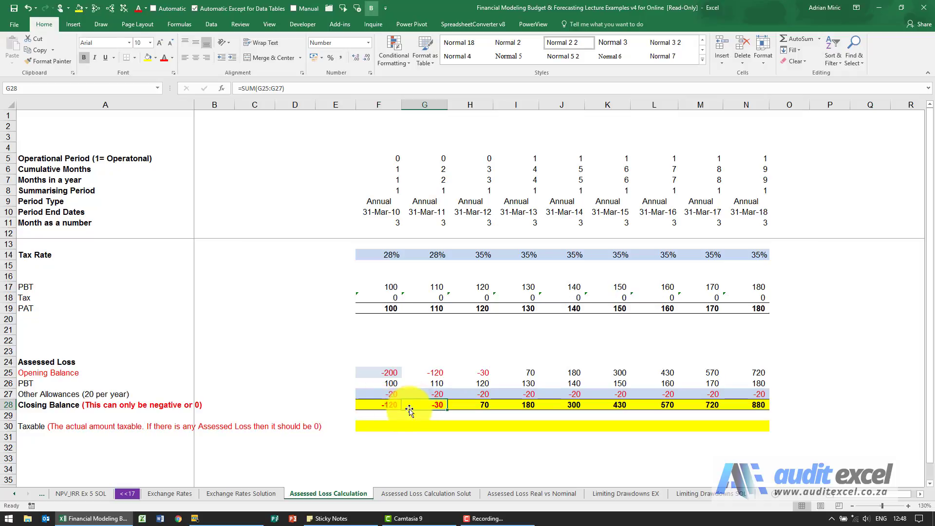
click(475, 405)
click(518, 406)
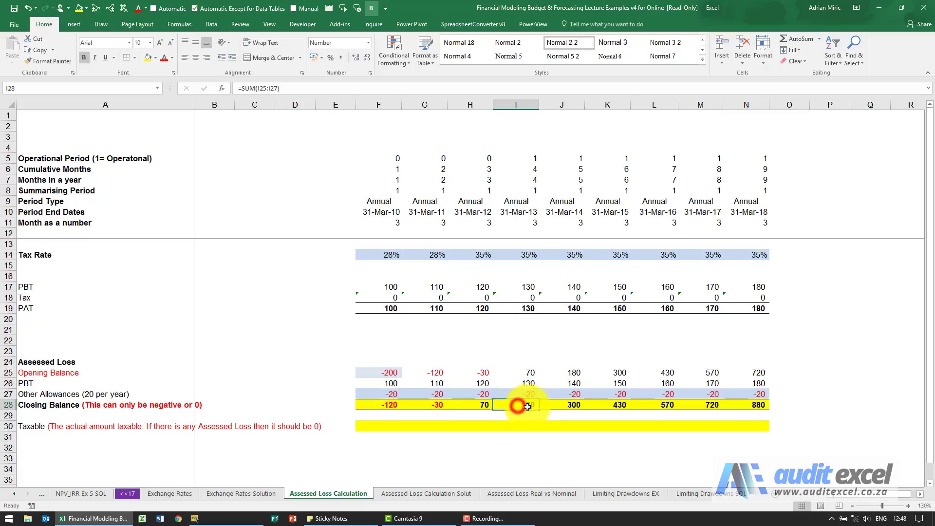
click(563, 407)
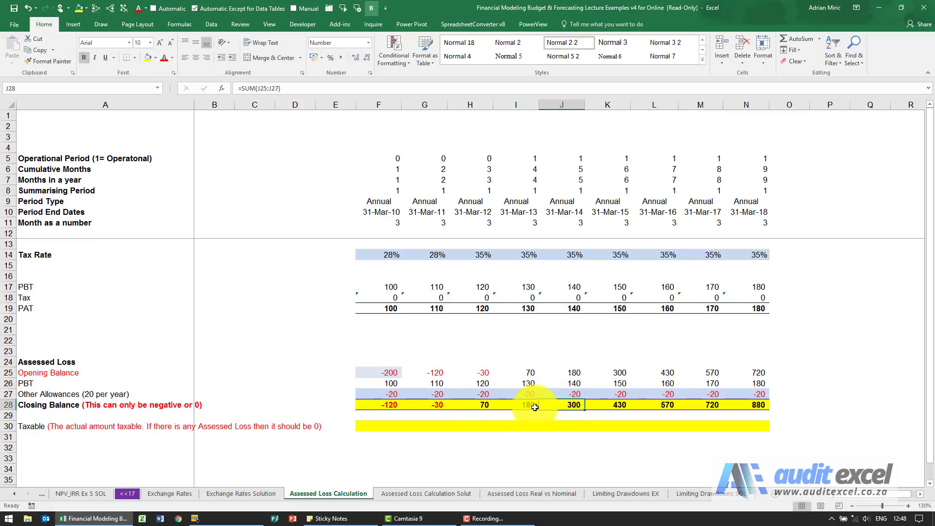
click(392, 406)
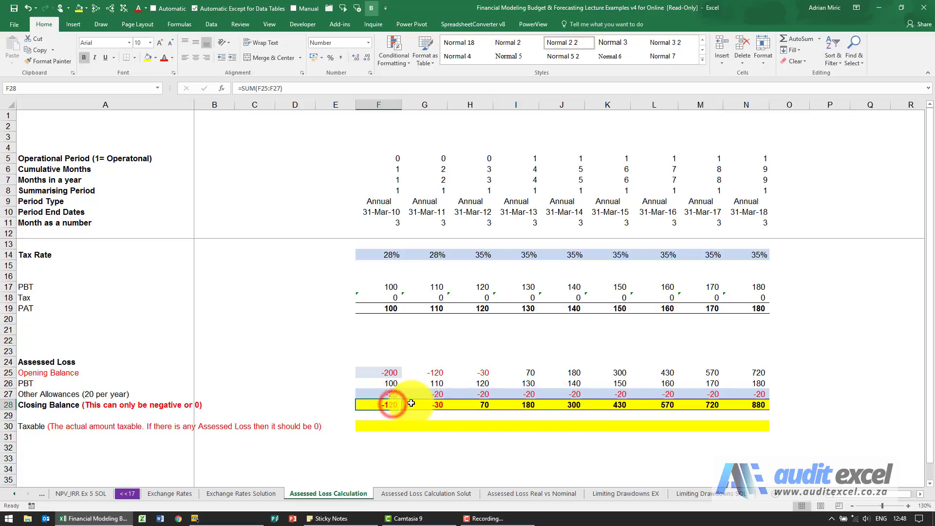
Step: Change F28 to =IF(SUM(F25:F27)>0,0,SUM(F25:F27)) so the balance caps at zero
click(241, 89)
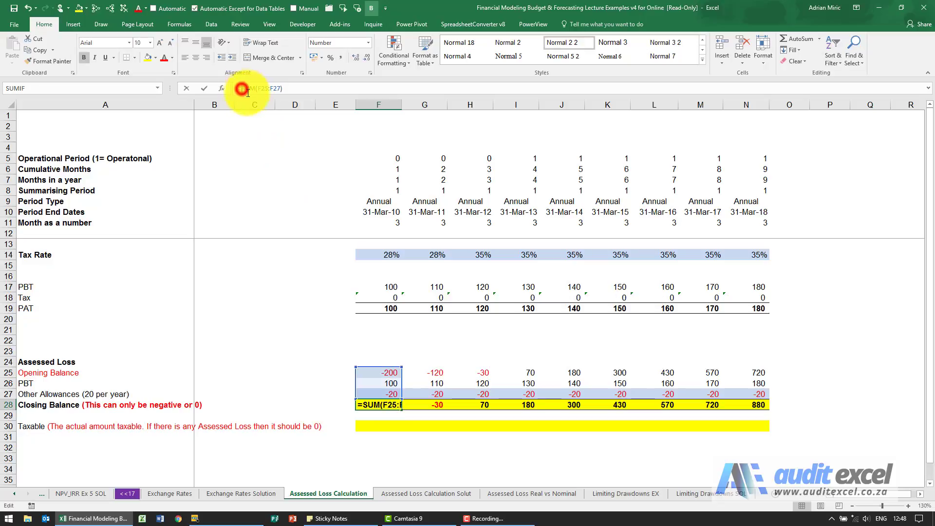
text(if()
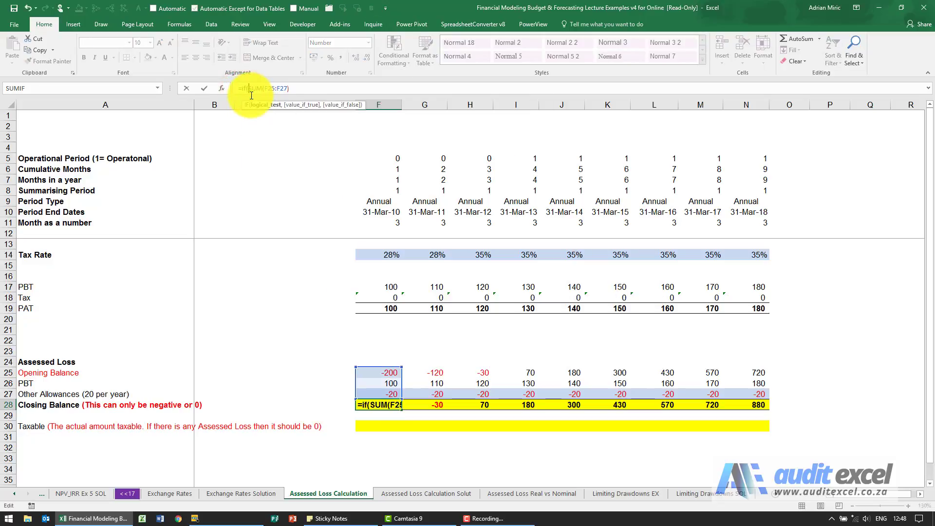
click(294, 90)
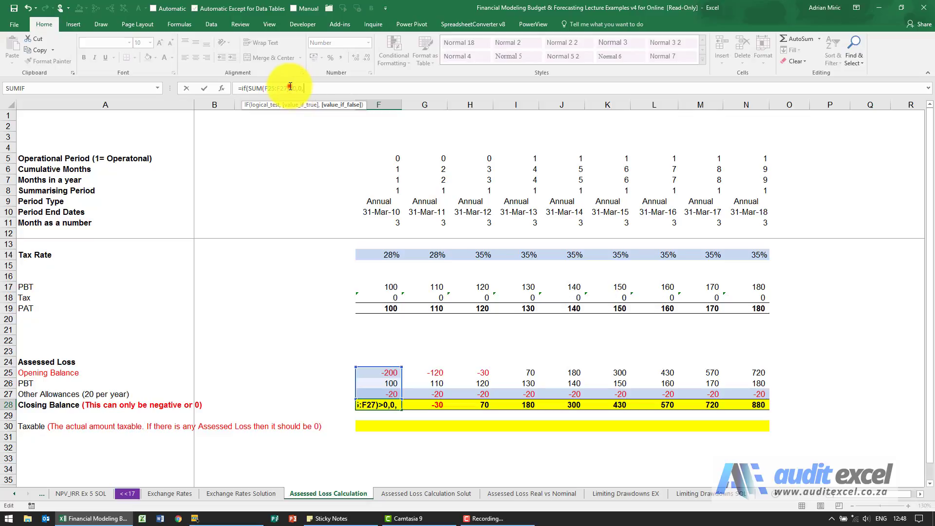
drag(289, 88, 251, 88)
key(ctrl+c)
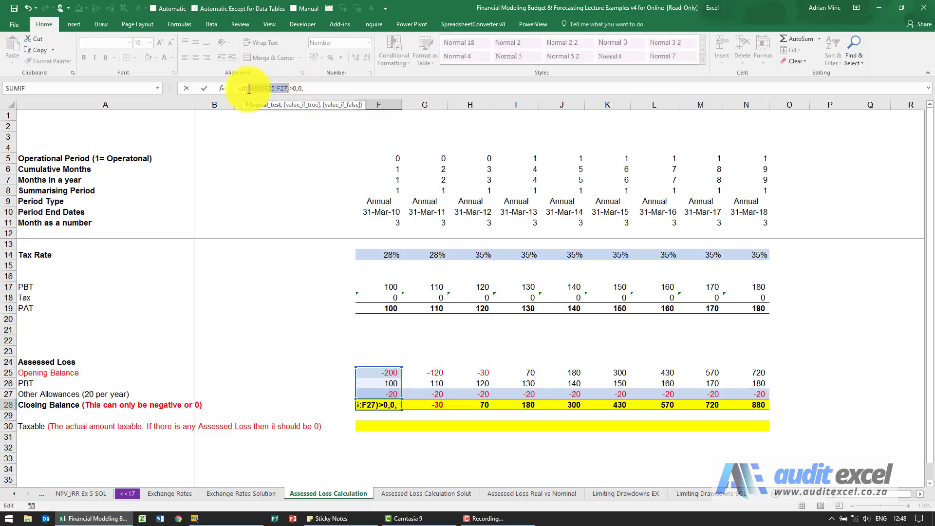
click(305, 89)
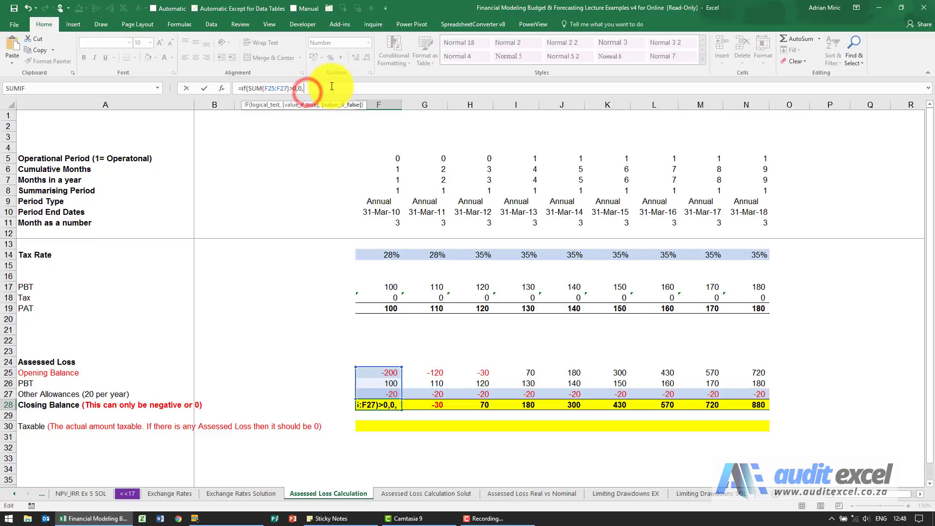
key(ctrl+v)
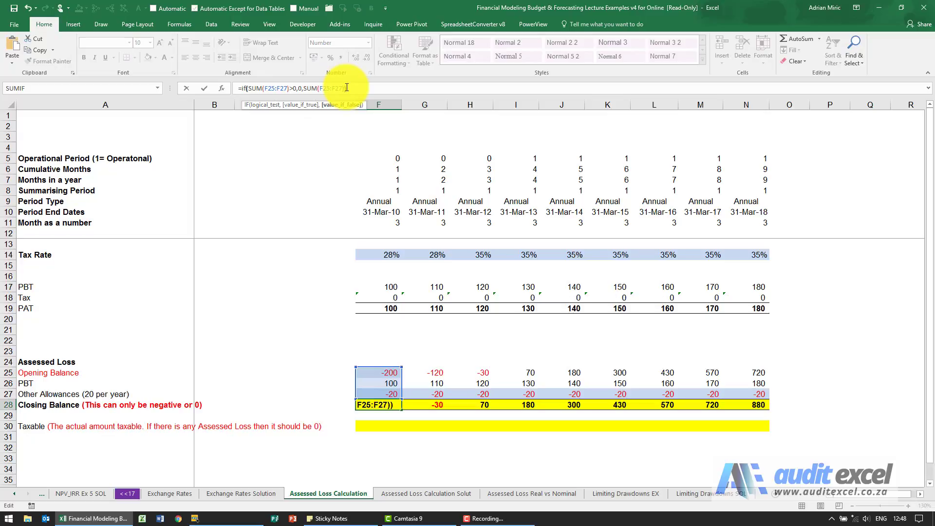
key(Return)
Step: Copy the F28 IF formula across G28:N28 and check column H
key(Up)
key(ctrl+c)
key(ctrl+shift+Right)
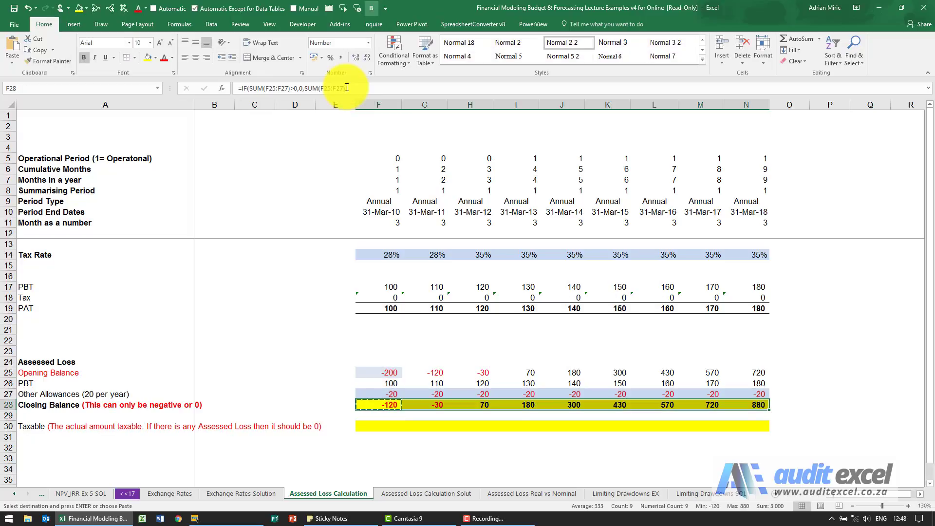
key(ctrl+v)
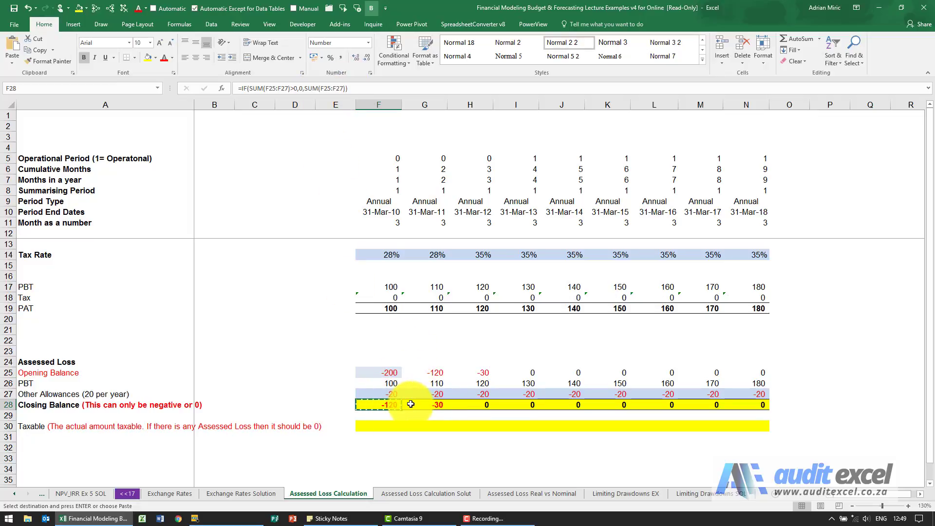
click(473, 405)
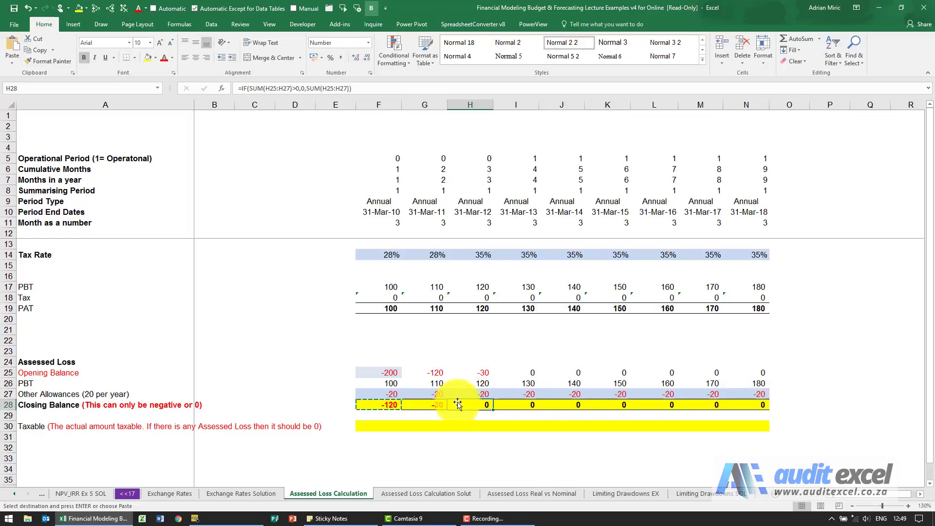
Step: Enter =IF(F28<0,0,F25+F26+F27) as the first Taxable value in F30
click(381, 427)
text(=)
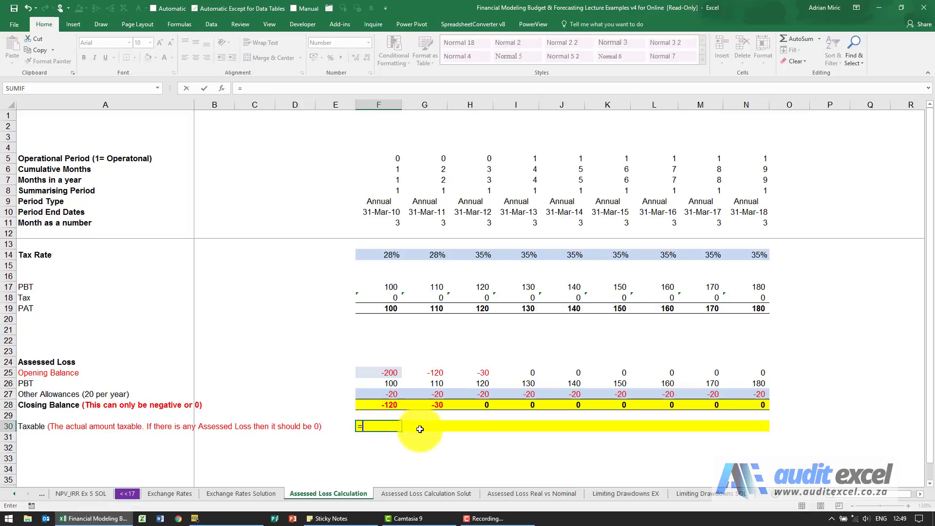
text(if()
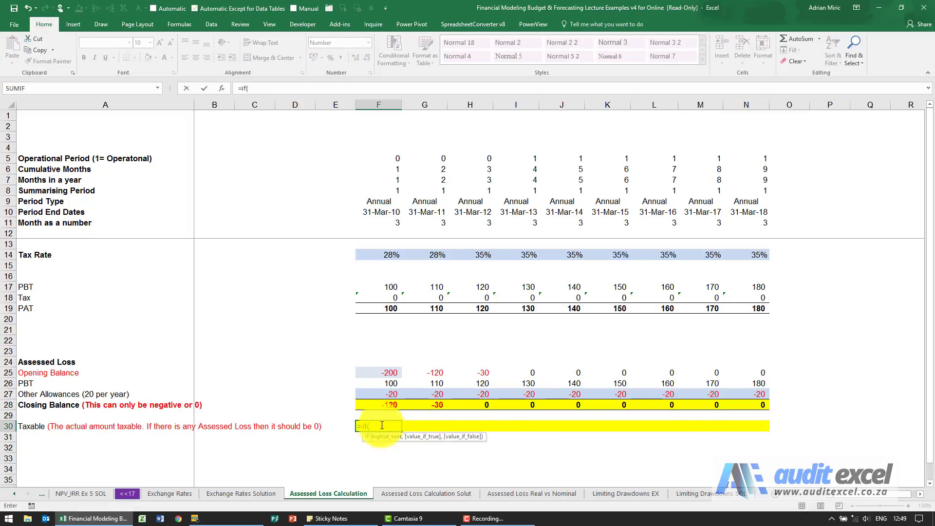
click(375, 408)
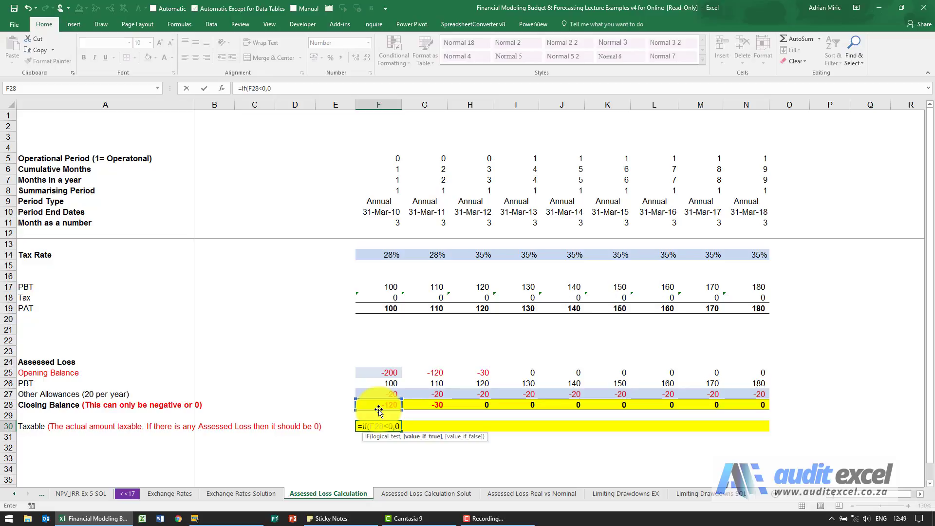
text(,)
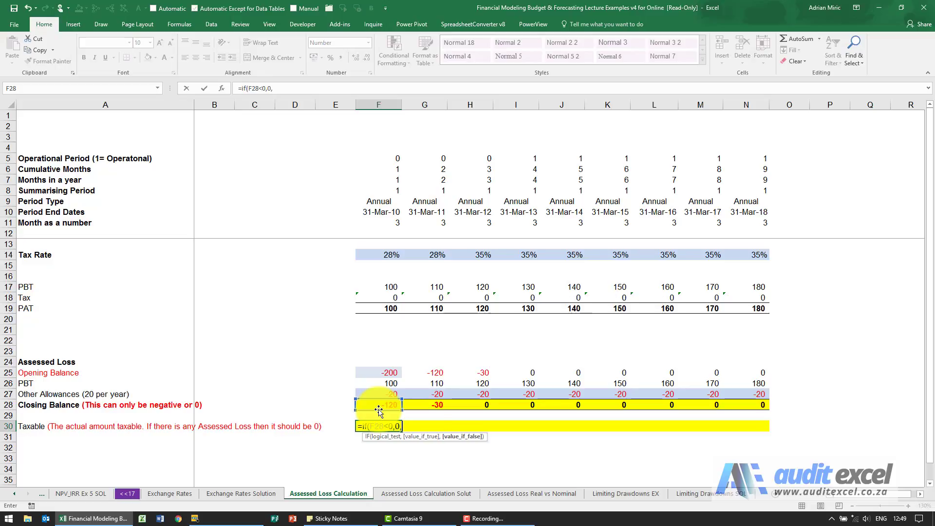
click(387, 372)
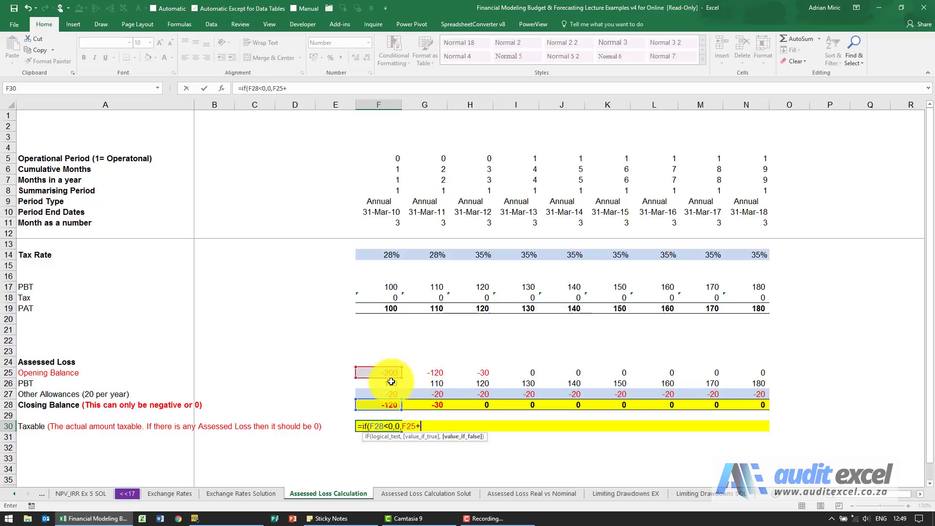
click(390, 385)
text(+)
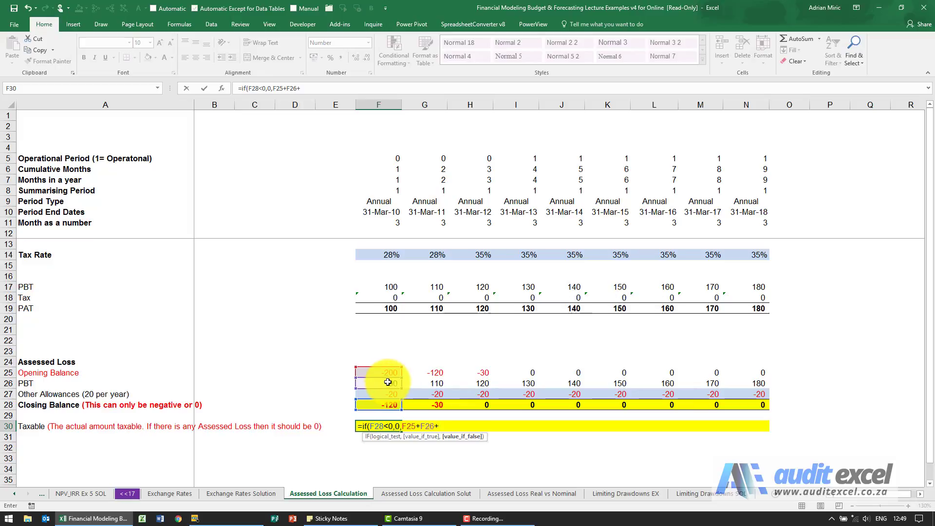
click(394, 392)
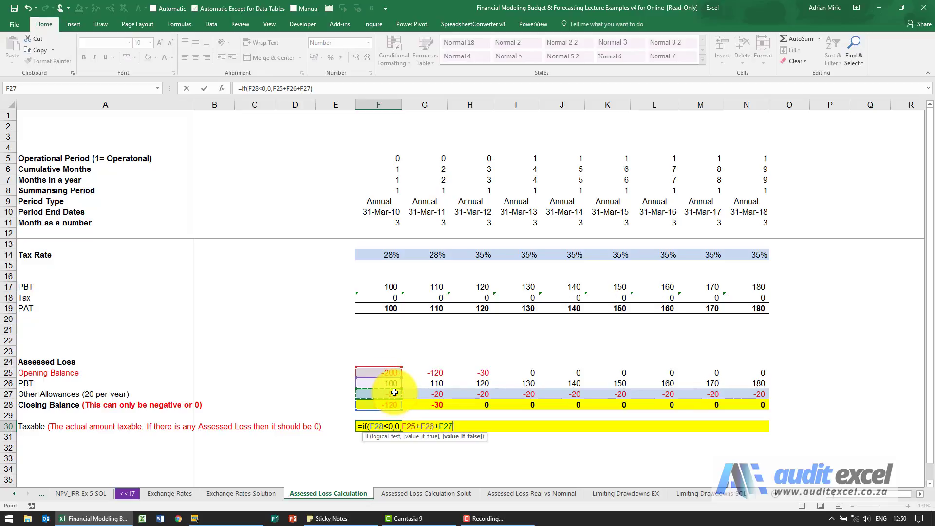
key(Return)
Step: Copy the F30 Taxable formula across G30:N30
key(Up)
key(ctrl+c)
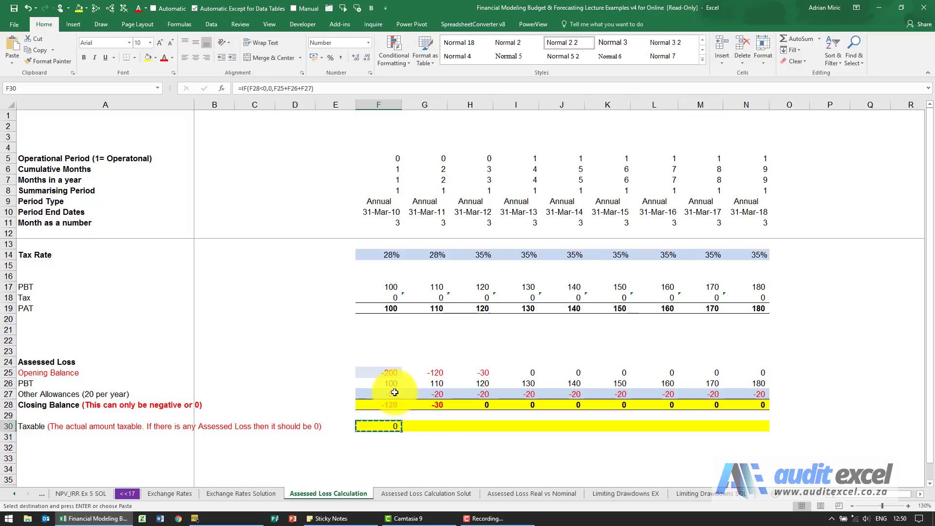
key(shift+Right)
key(shift+Right)
key(shift+Right)
key(shift+Right)
key(shift+Right)
key(shift+Right)
key(shift+Right)
key(shift+Right)
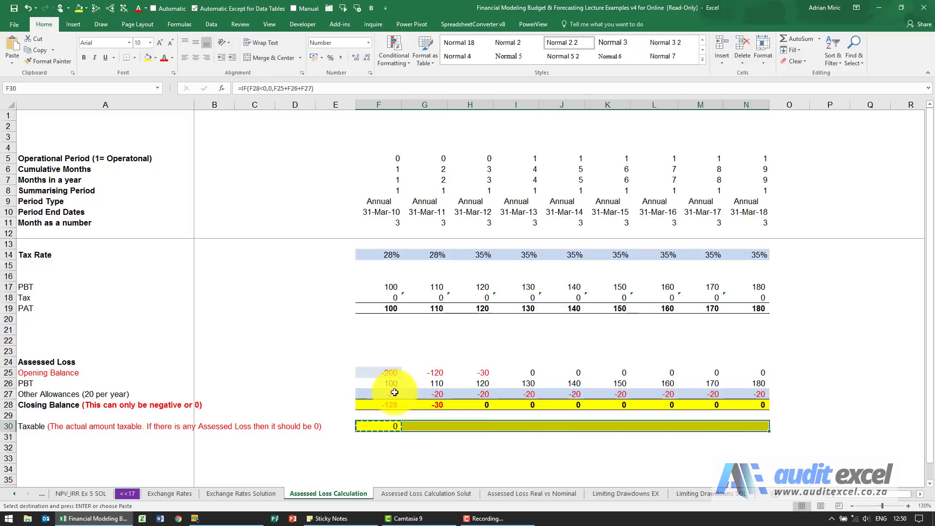
key(ctrl+v)
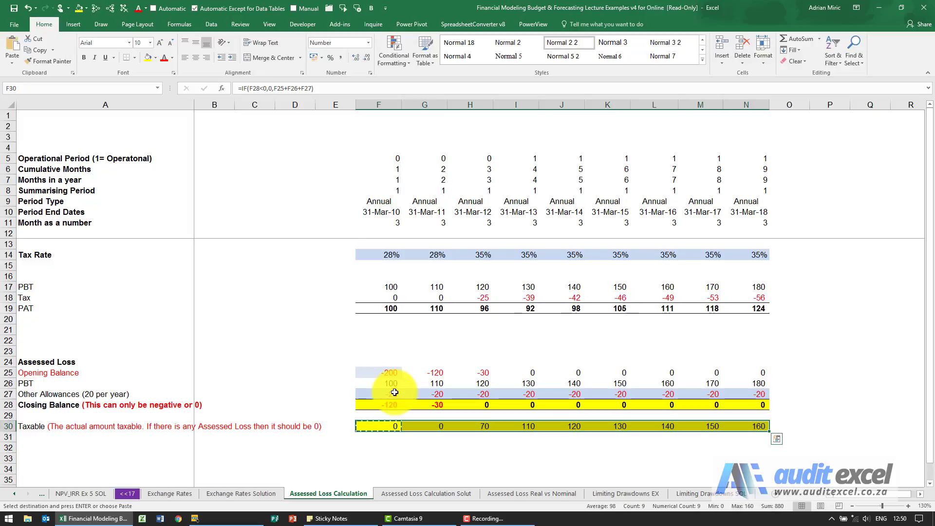
Step: Check the Taxable formulas in H30 and I30, then trace I30's precedents
click(484, 427)
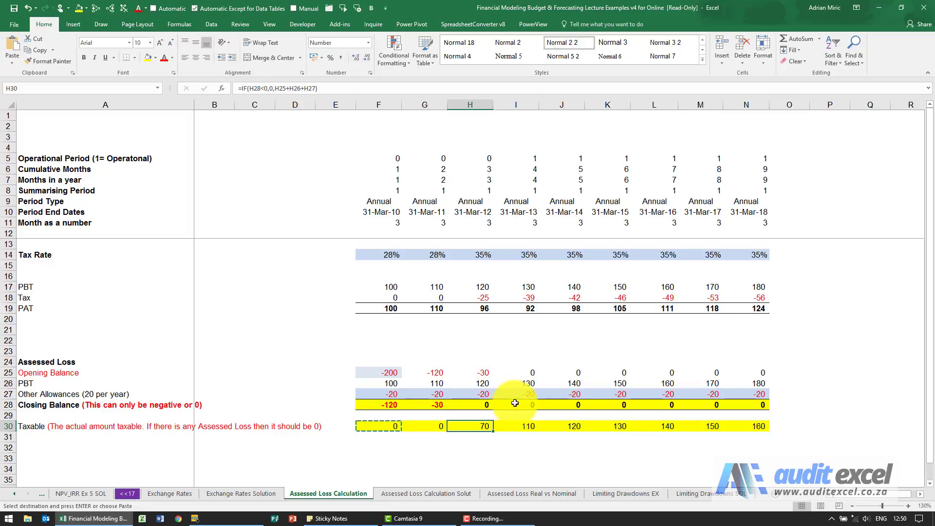
click(521, 426)
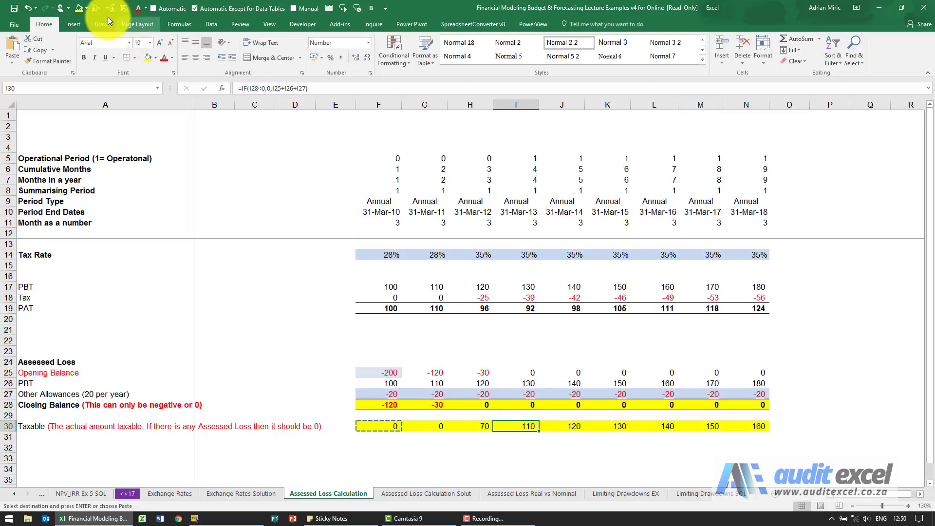
click(96, 8)
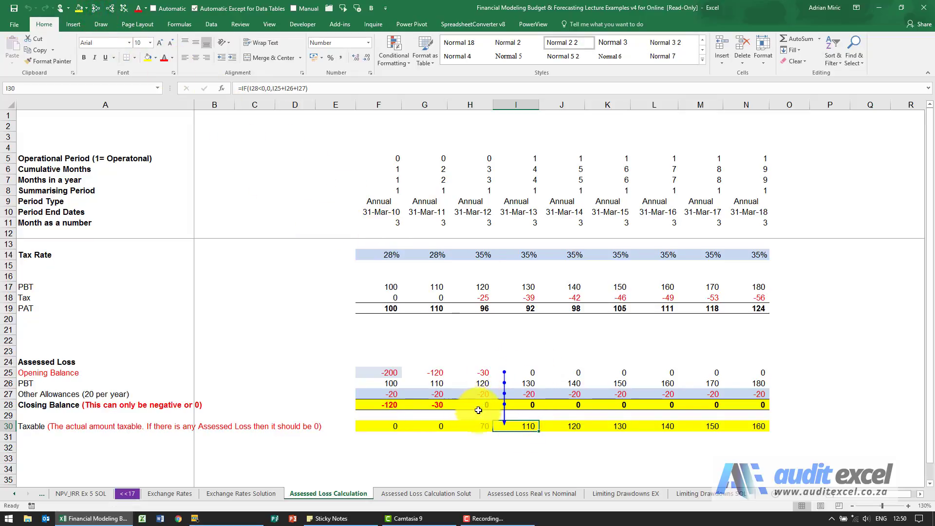